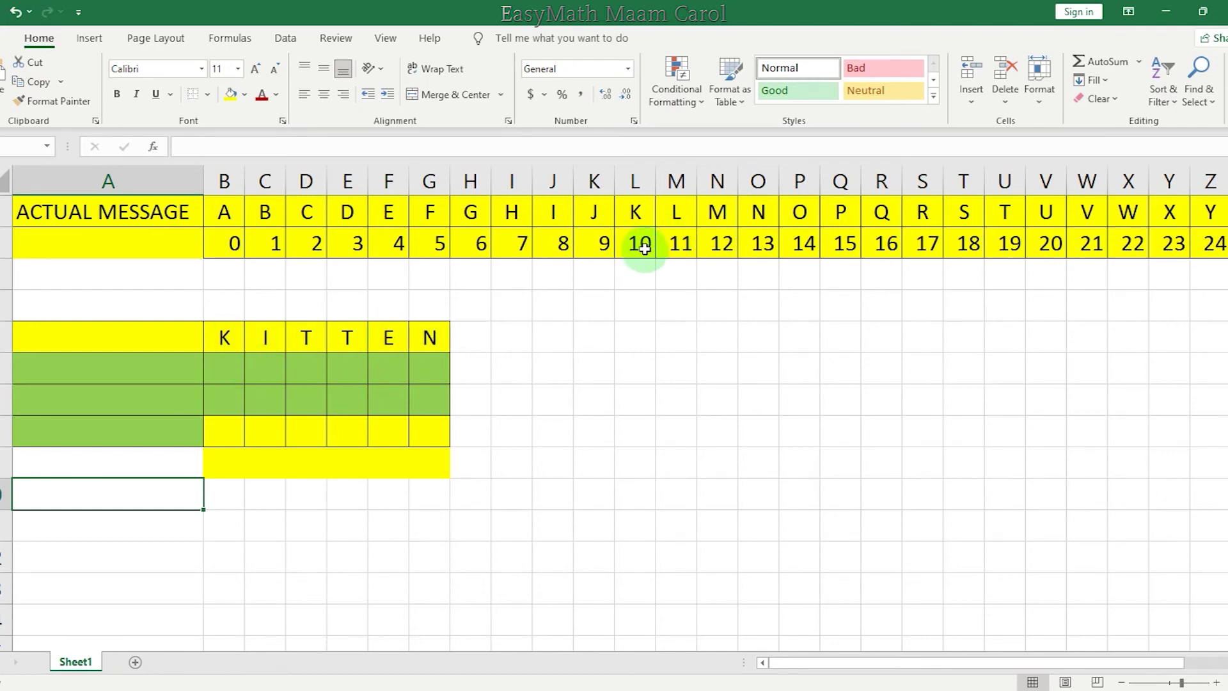
Step: Enter the numeric codes 10, 8, 19, 19, 4 and 13 in B6:G6 beneath the letters of KITTEN
left_click(233, 365)
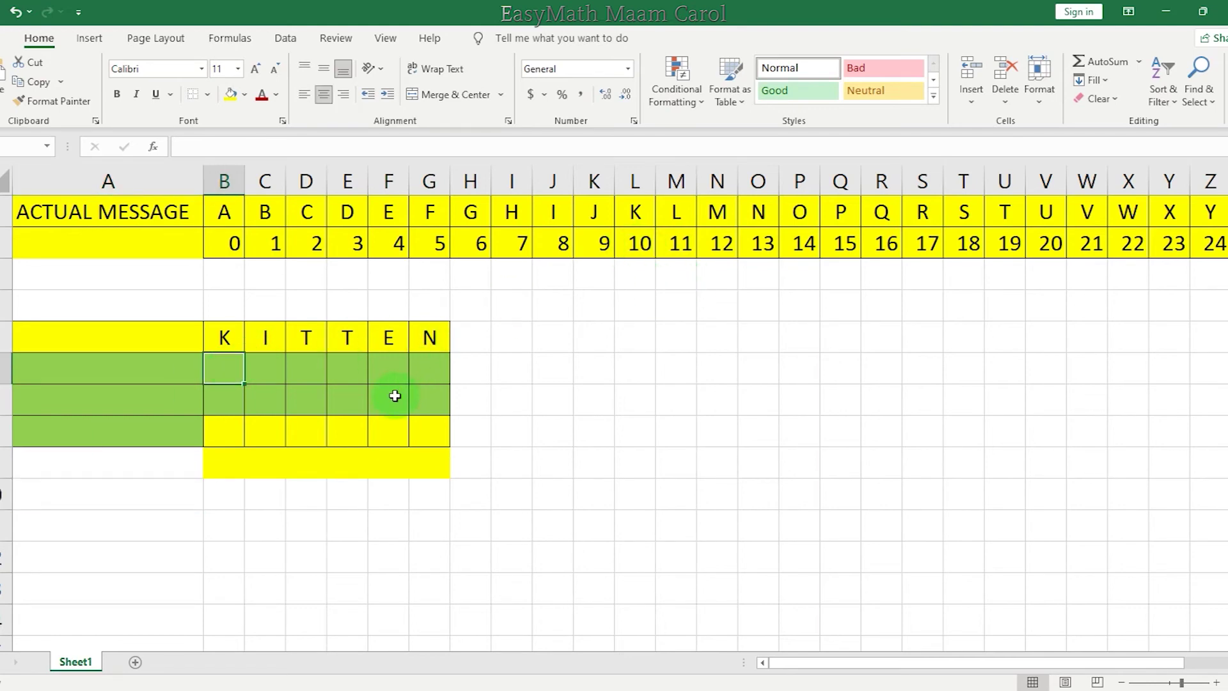
type("10")
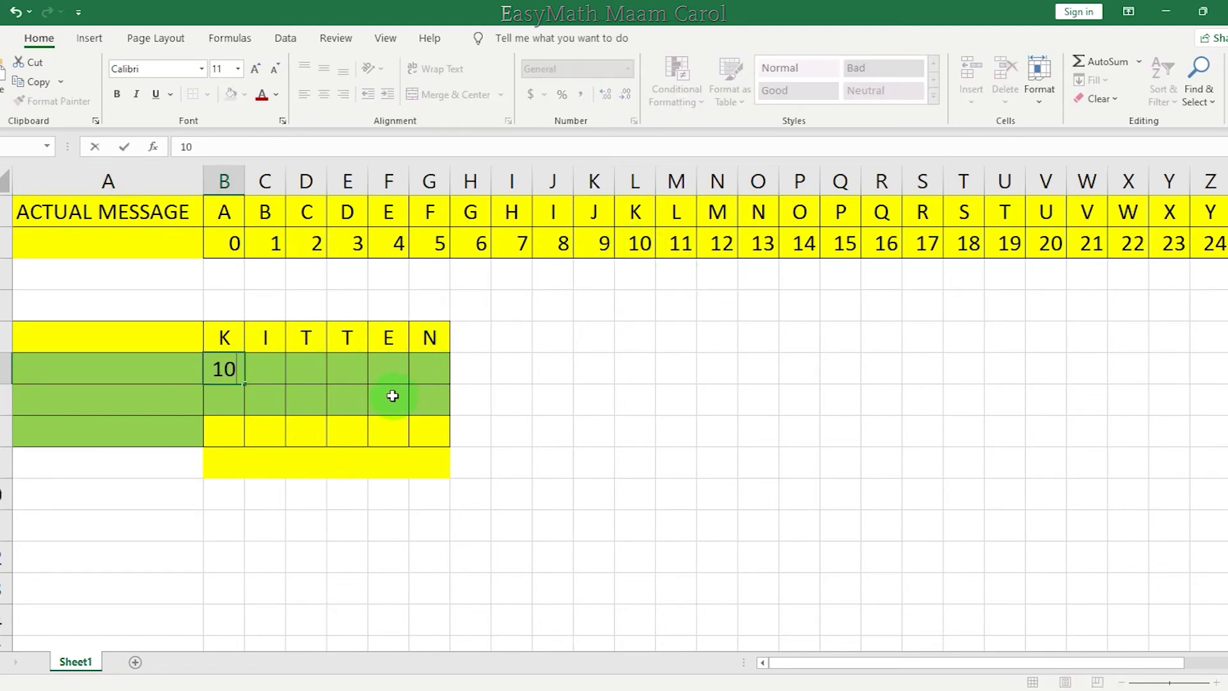
left_click(268, 376)
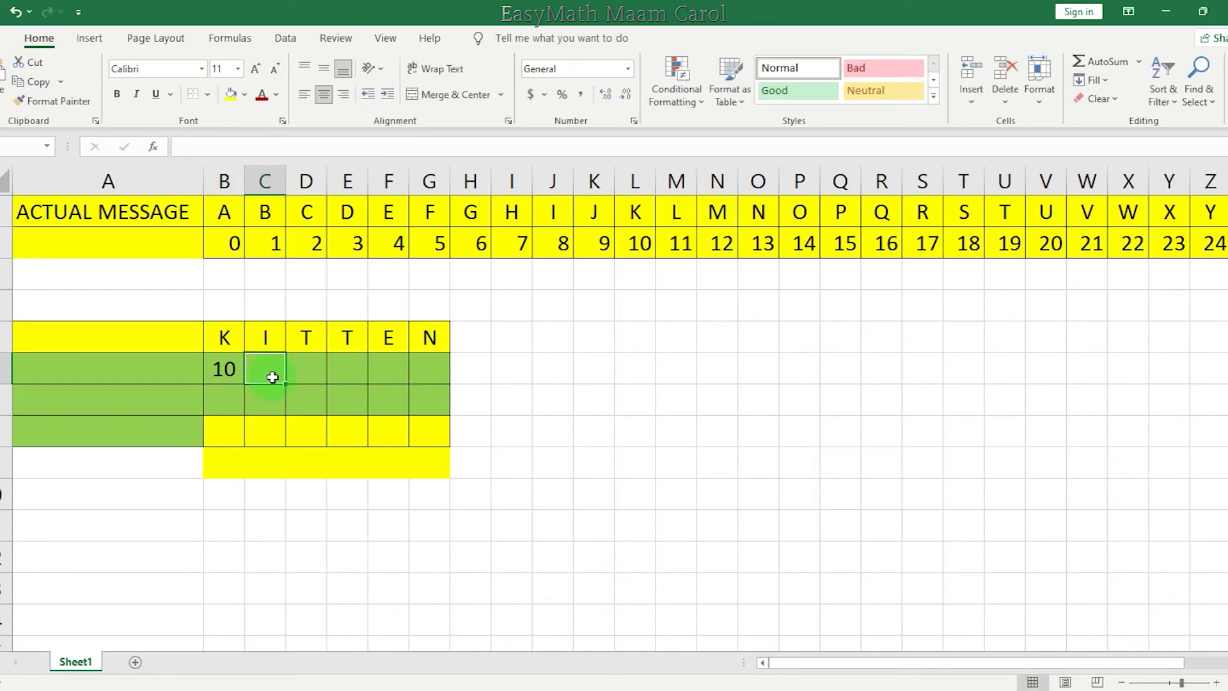
type("8")
left_click(303, 372)
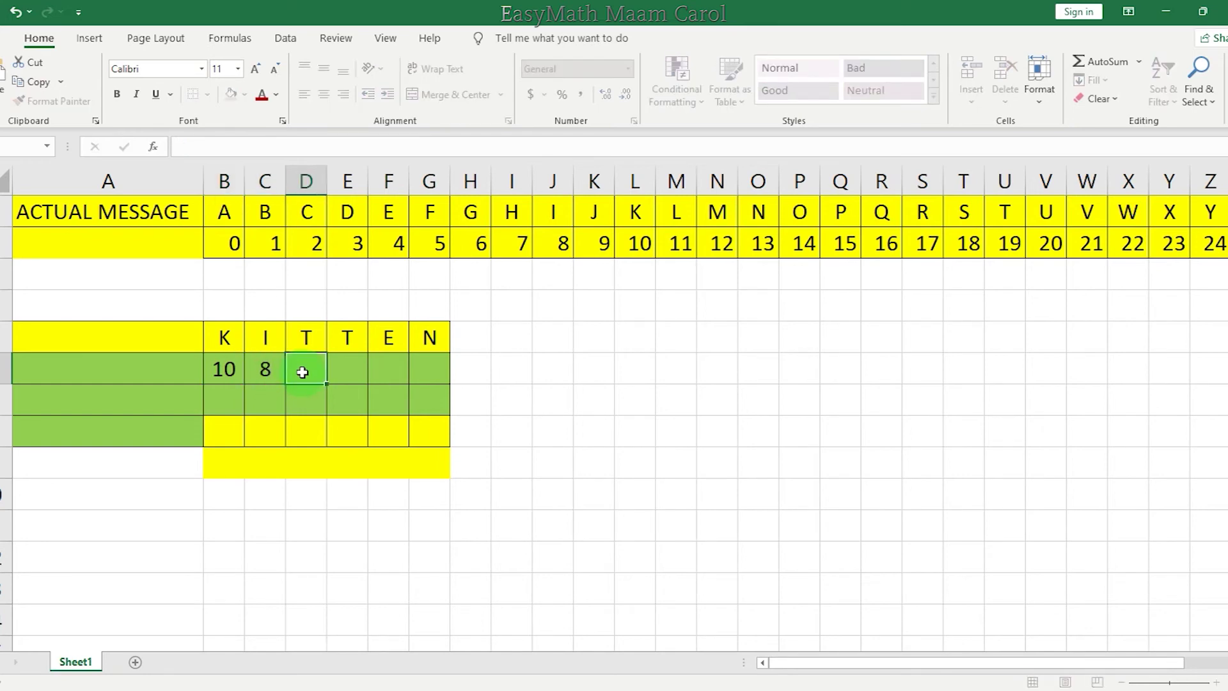
type("19")
left_click(344, 371)
type("1")
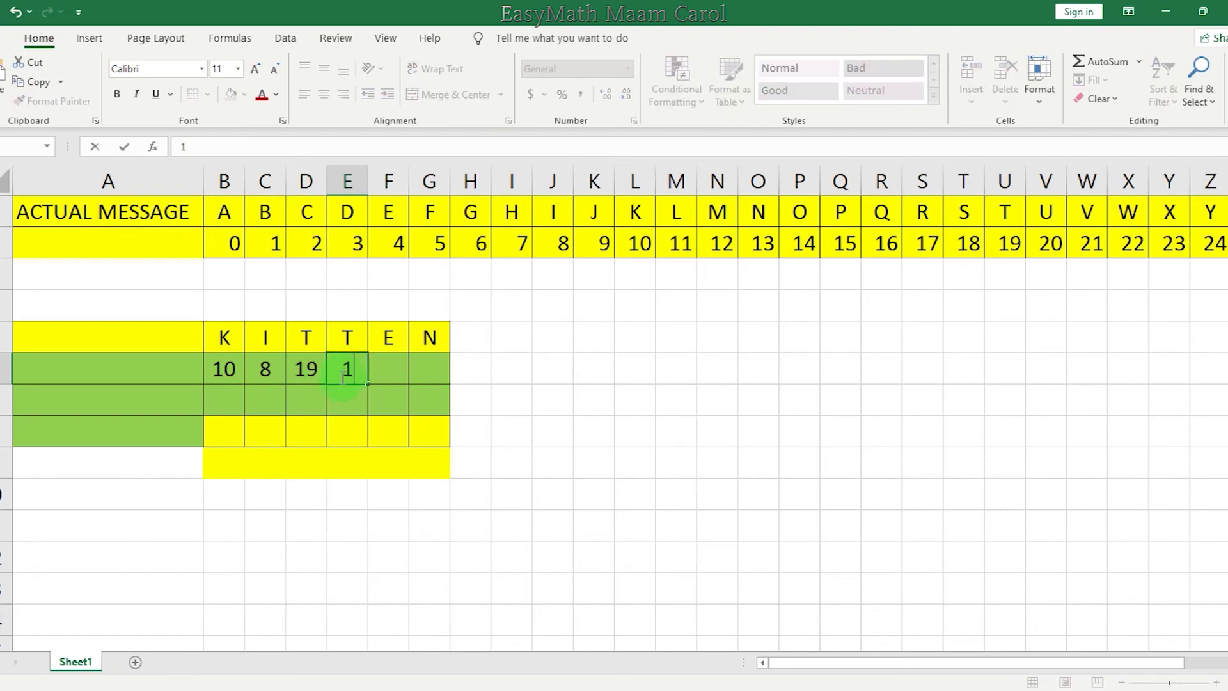
type("9")
left_click(391, 374)
type("4")
left_click(432, 366)
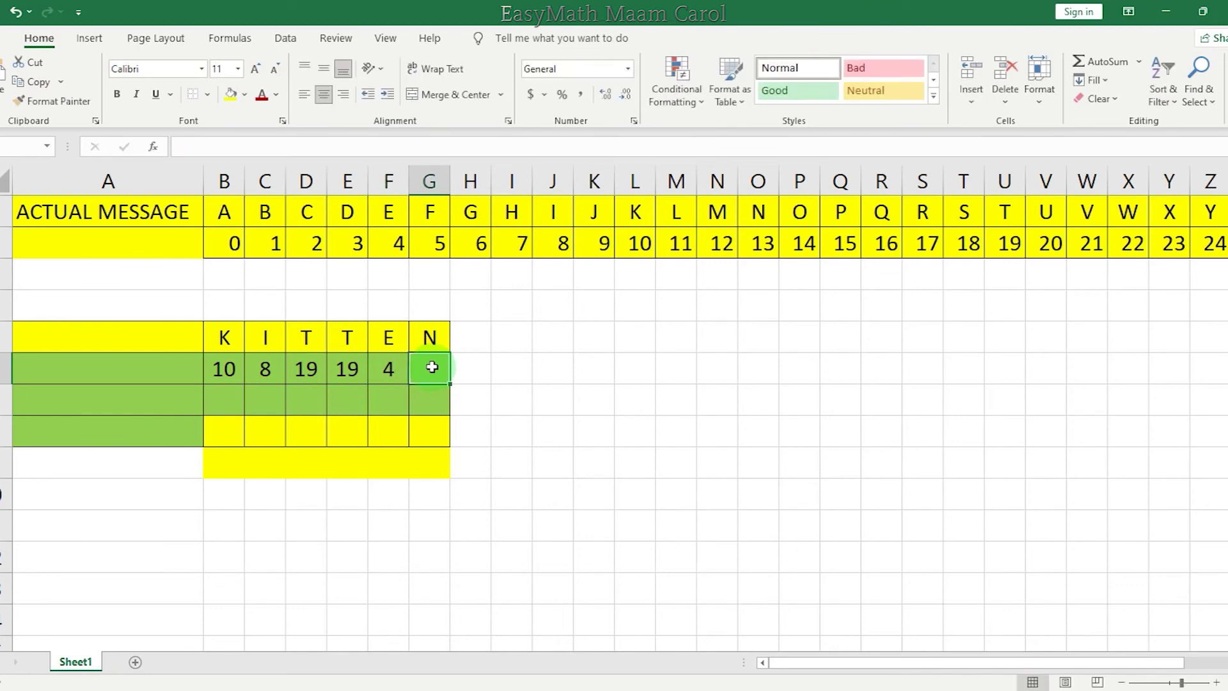
type("13")
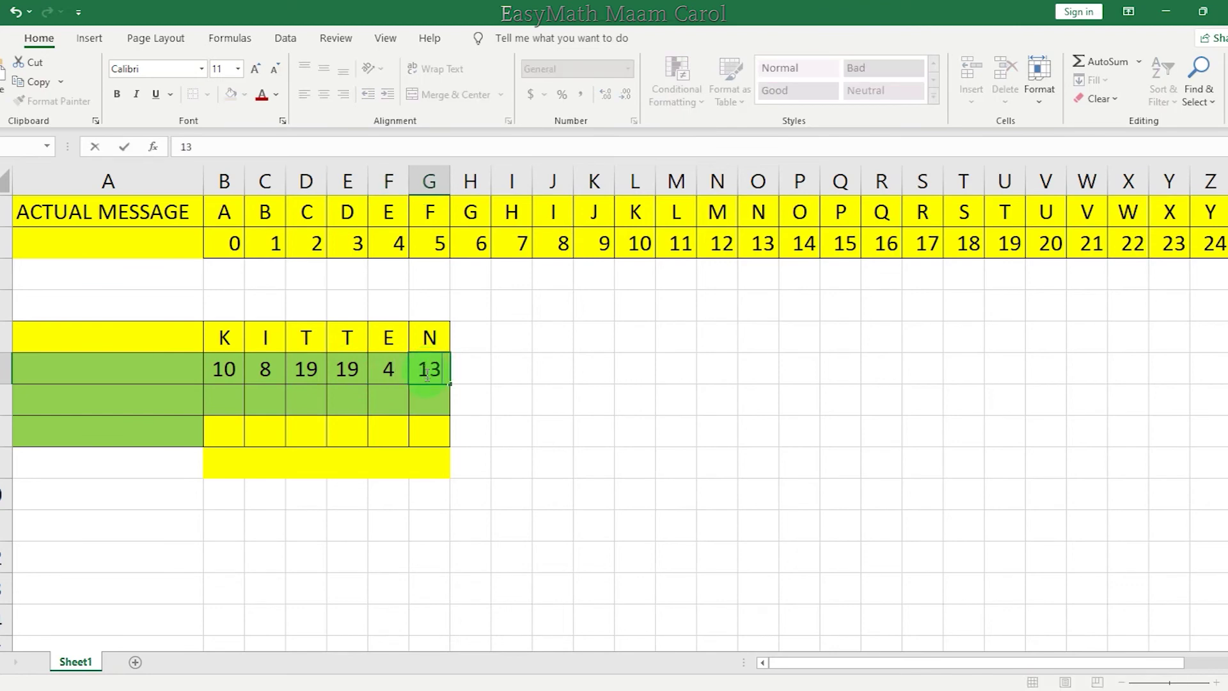
Step: Label the row beneath the letter codes with the encryption rule 7P+3 in cell A7
left_click(129, 398)
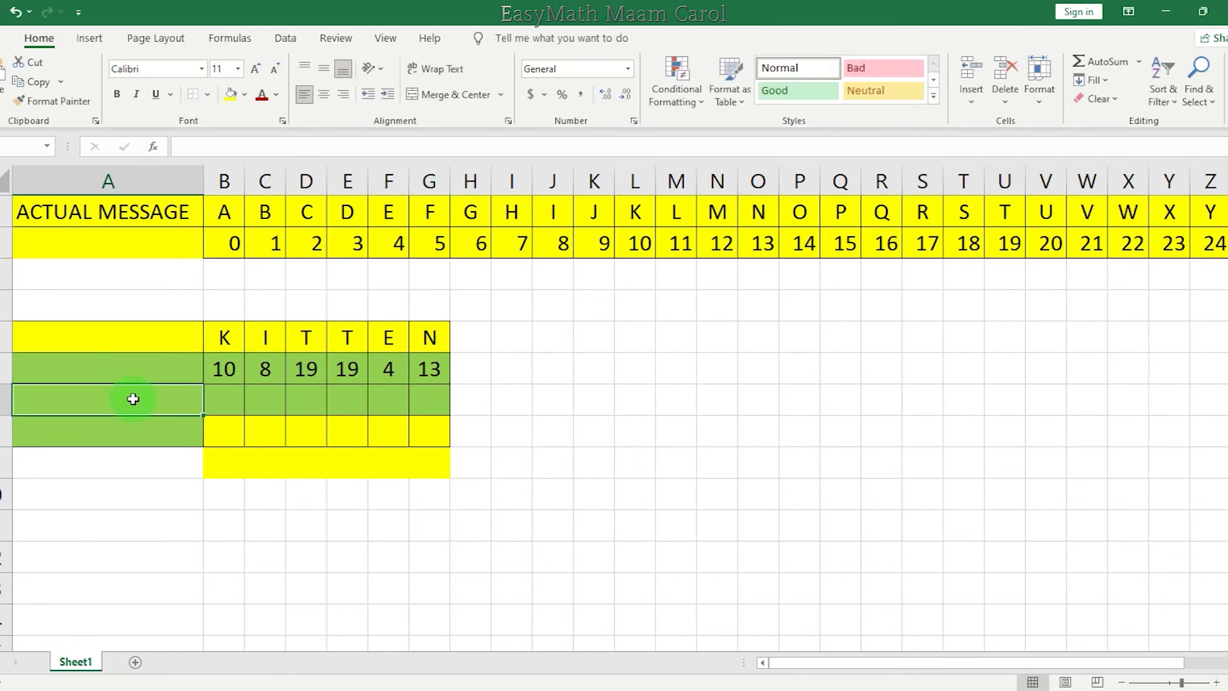
type("7")
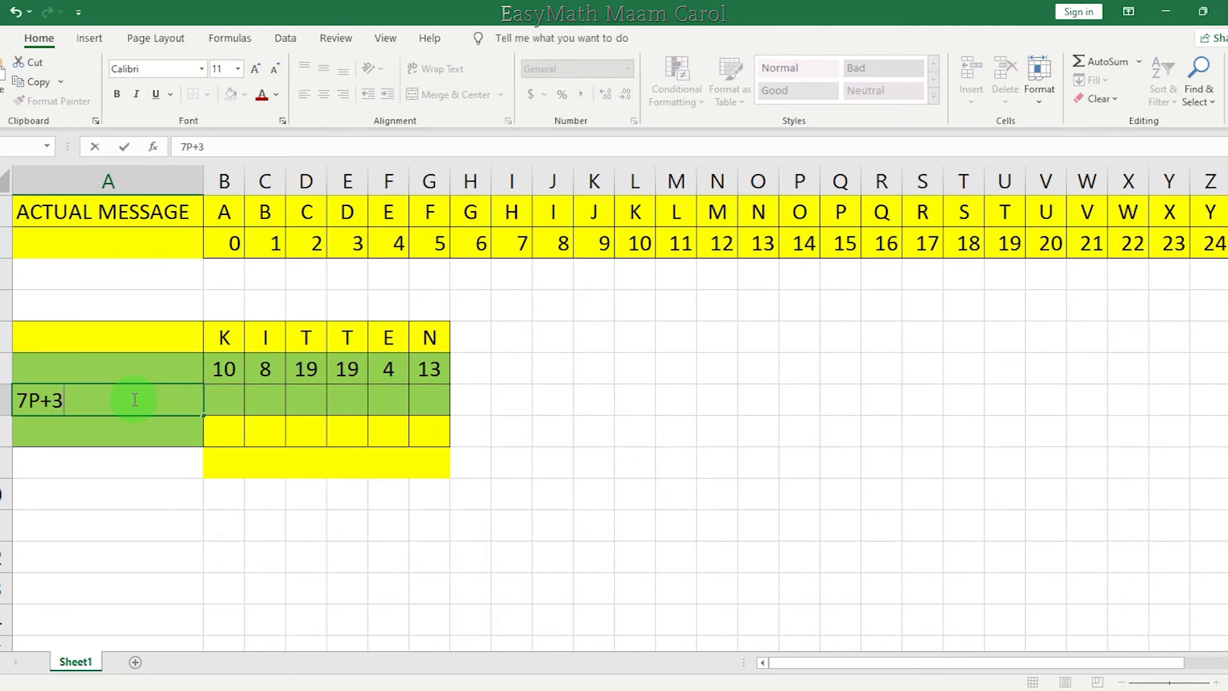
type("P+3")
Step: Enter the formula =MOD(B6*7+3,26) in B7 and fill it across to G7
left_click(224, 401)
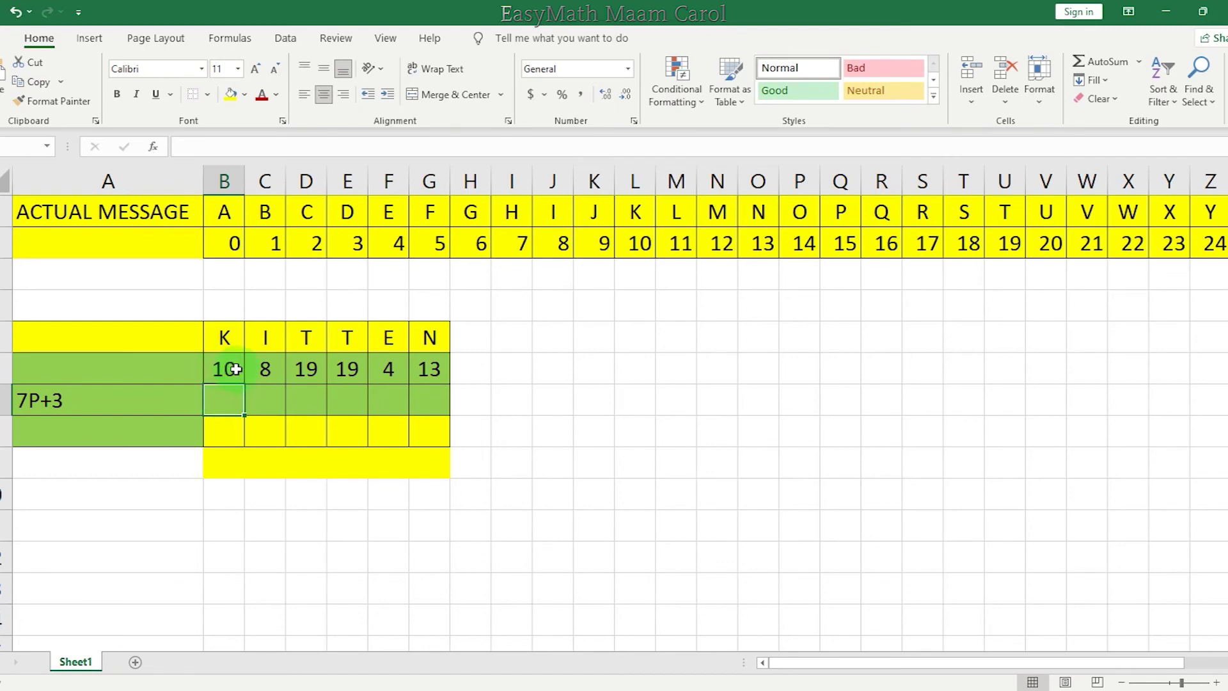
type("=")
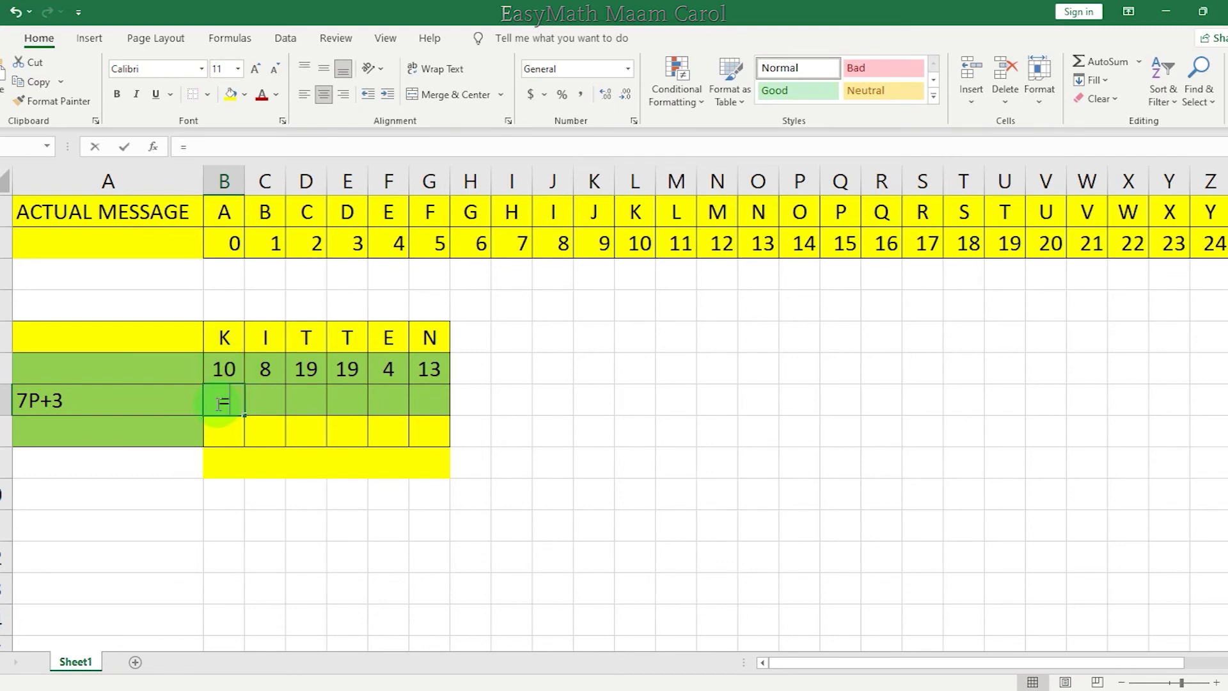
type("MOD")
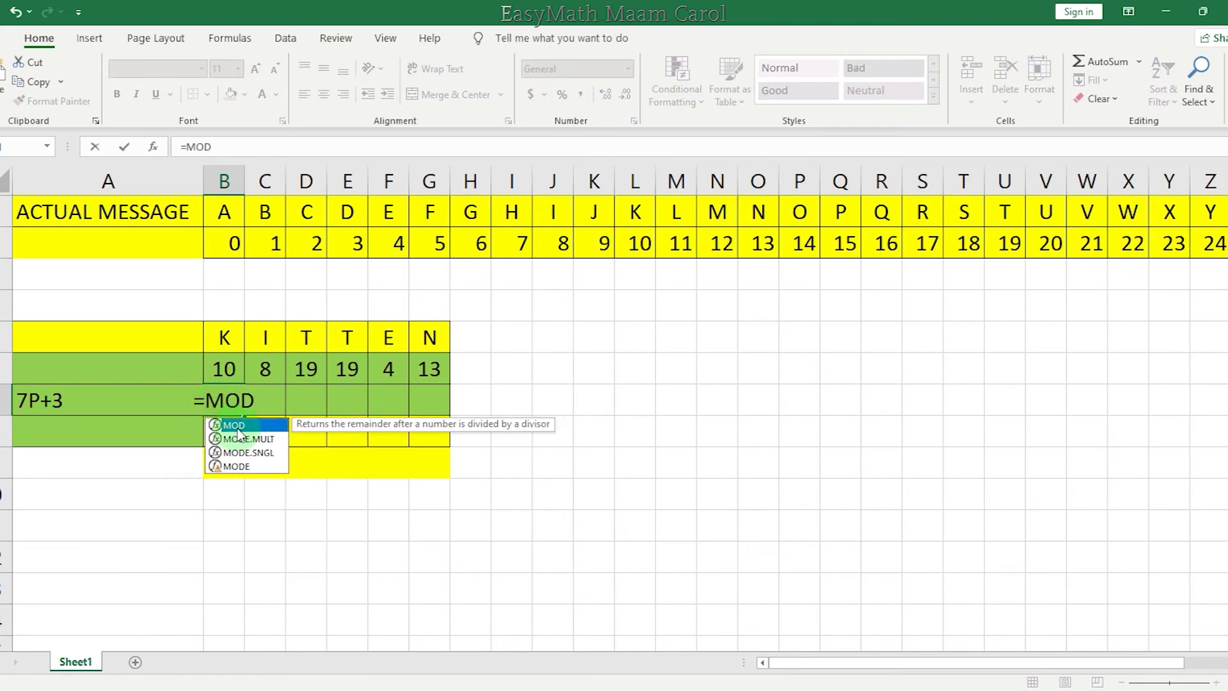
double_click(238, 427)
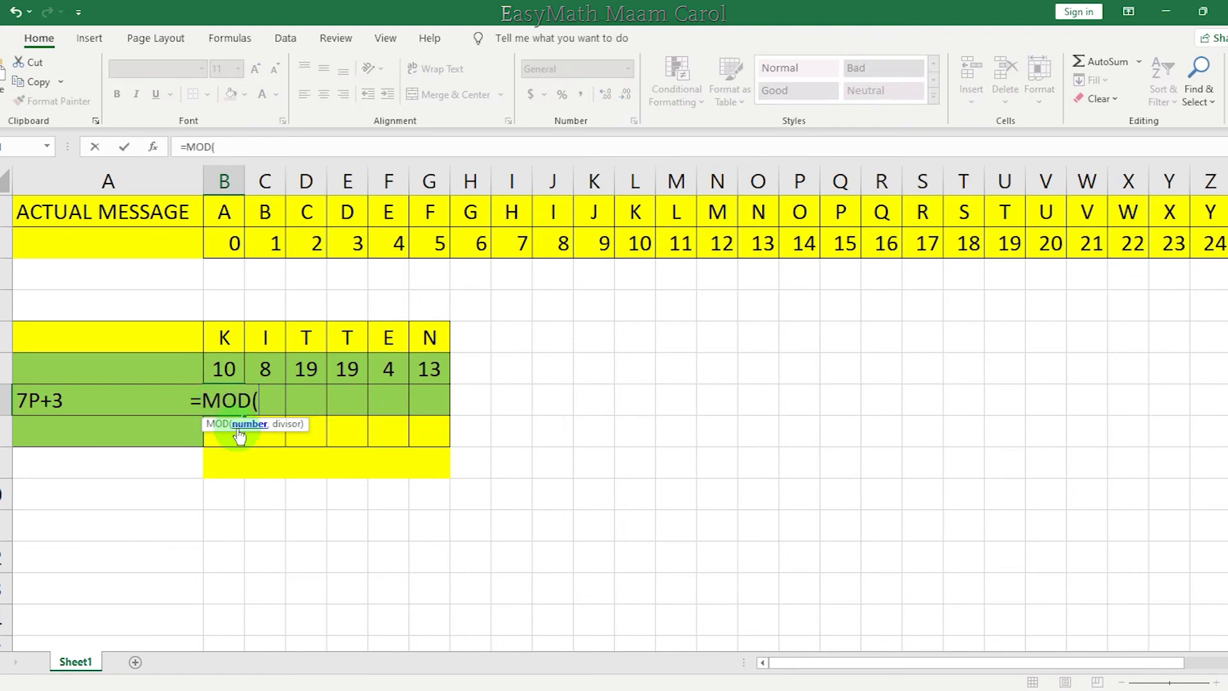
left_click(226, 371)
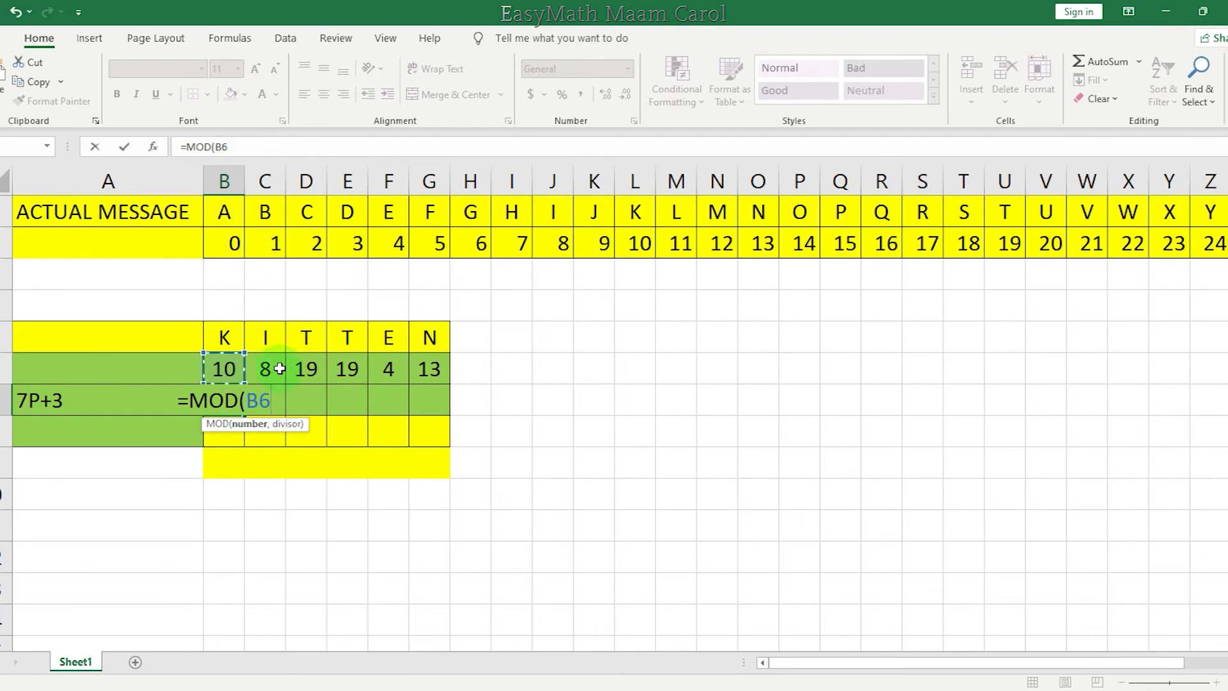
type("*7")
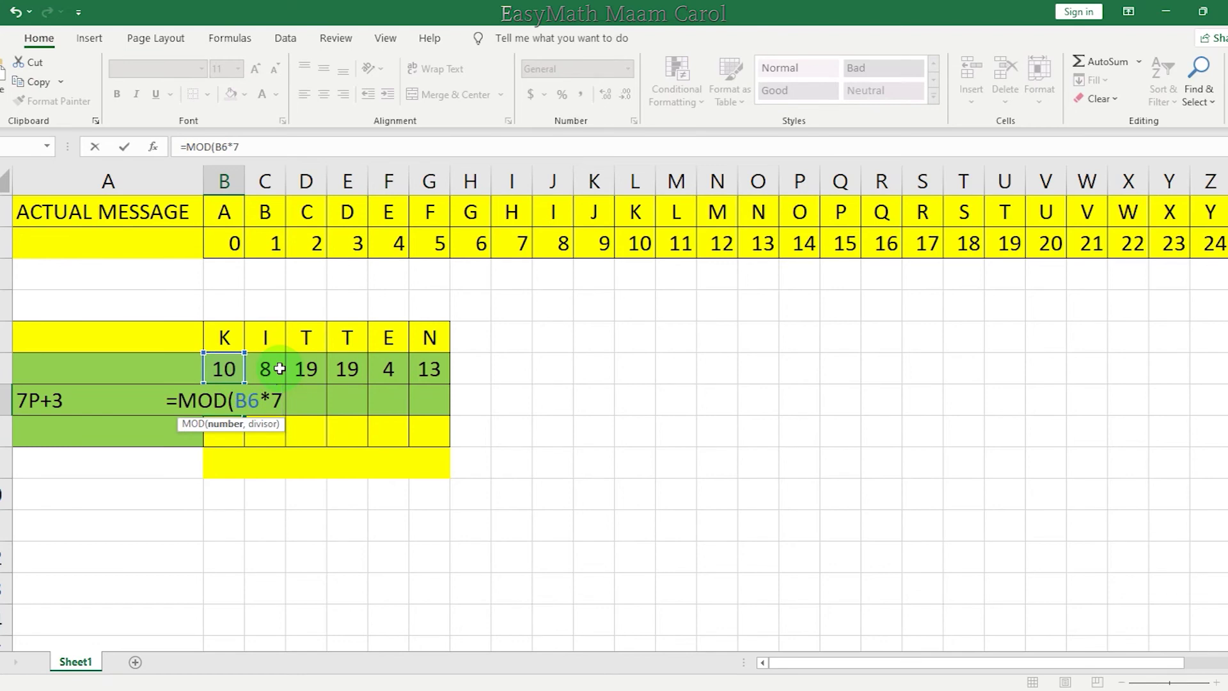
type("+3")
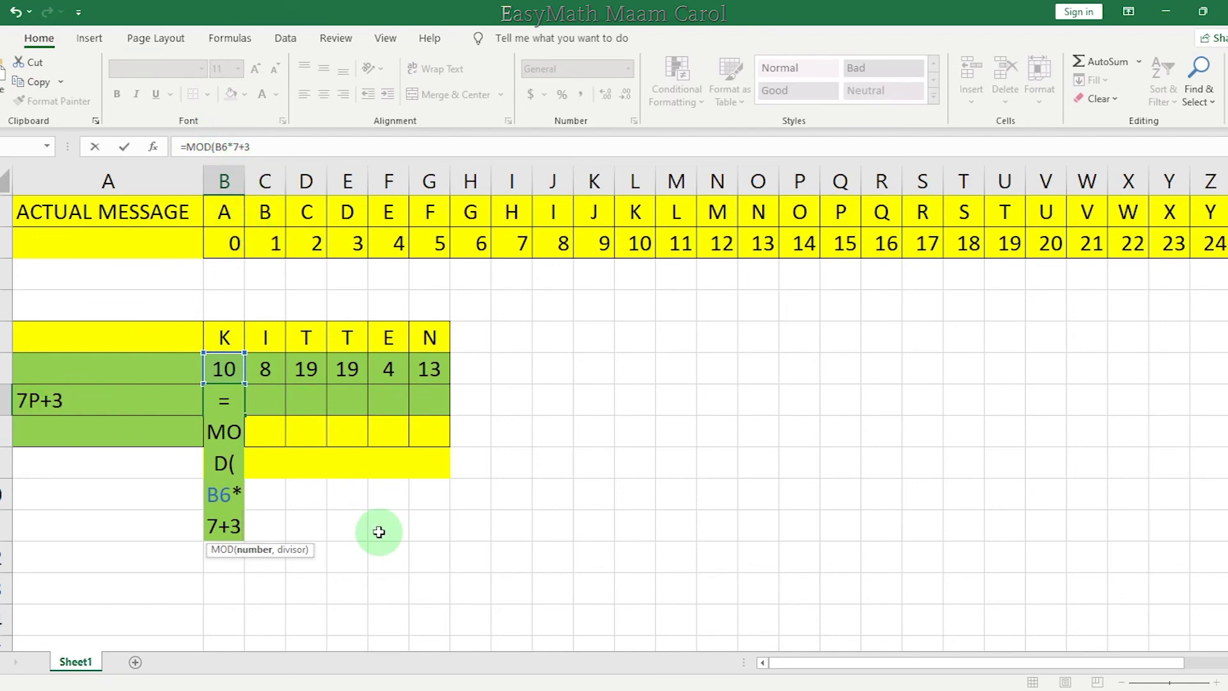
type(",")
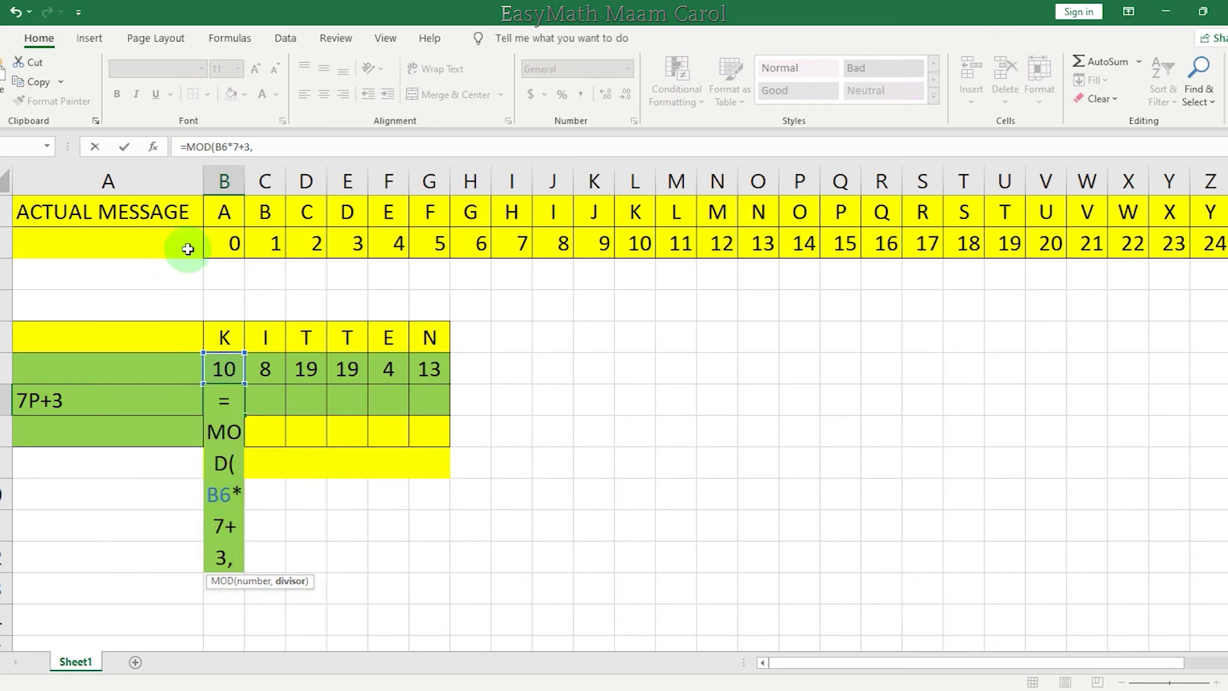
type("26")
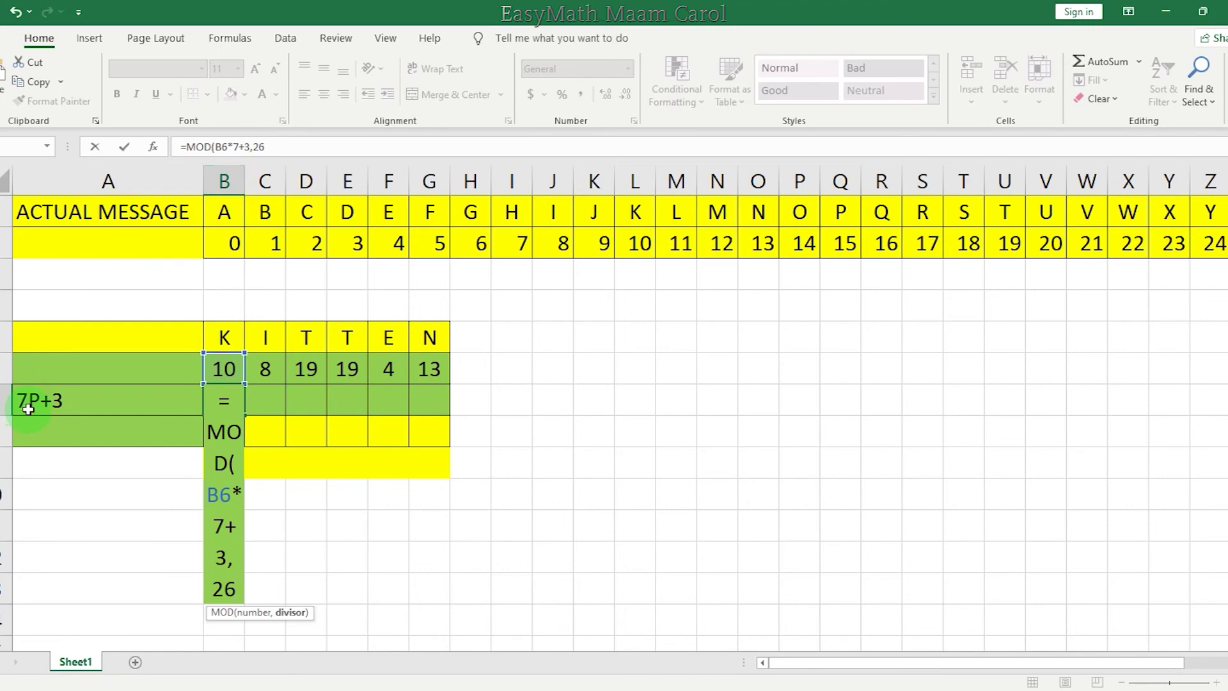
left_click(271, 147)
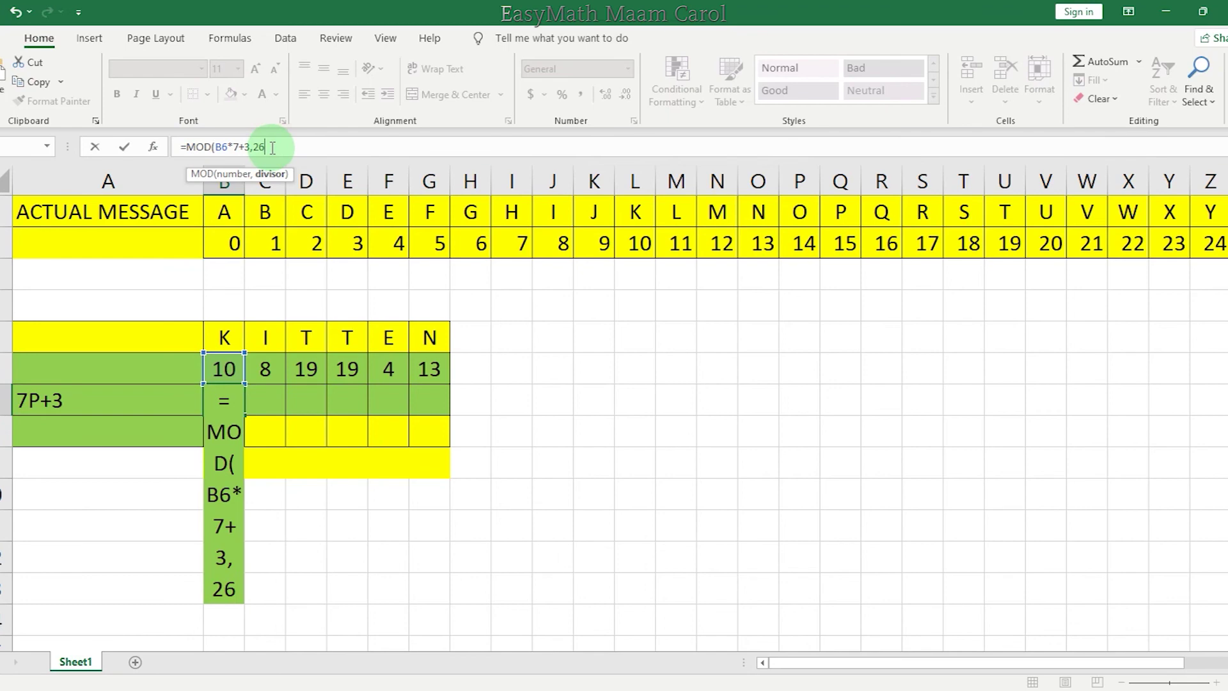
type(")")
key("Return")
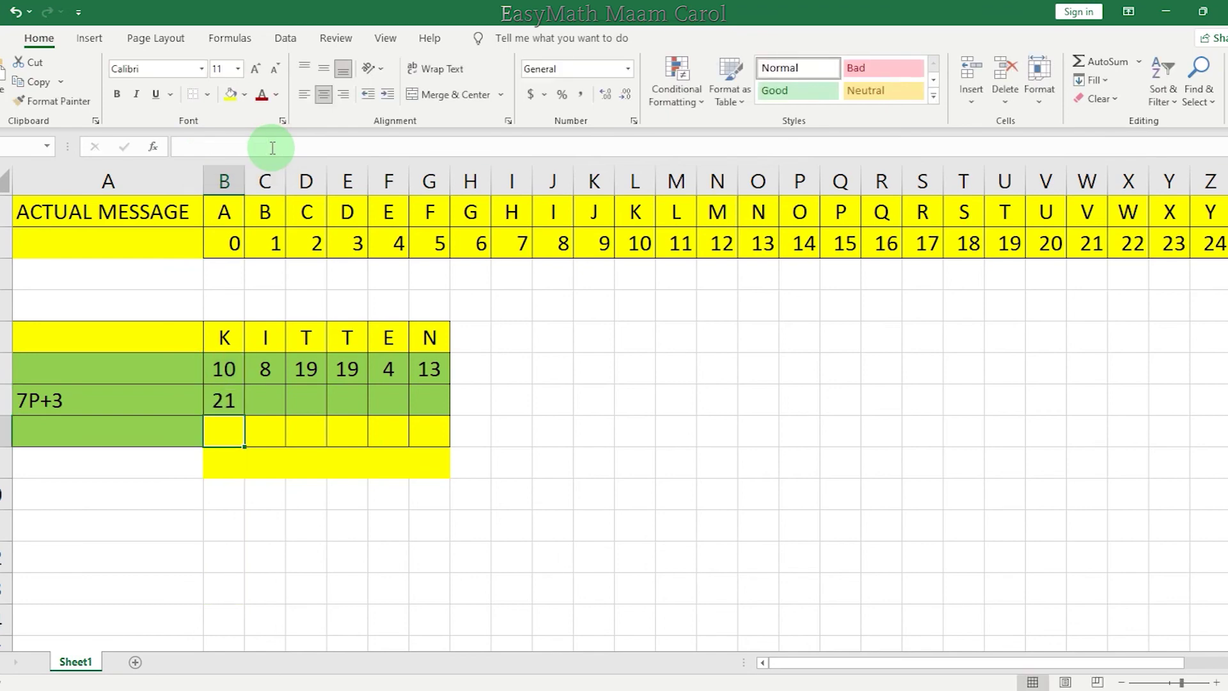
left_click(226, 399)
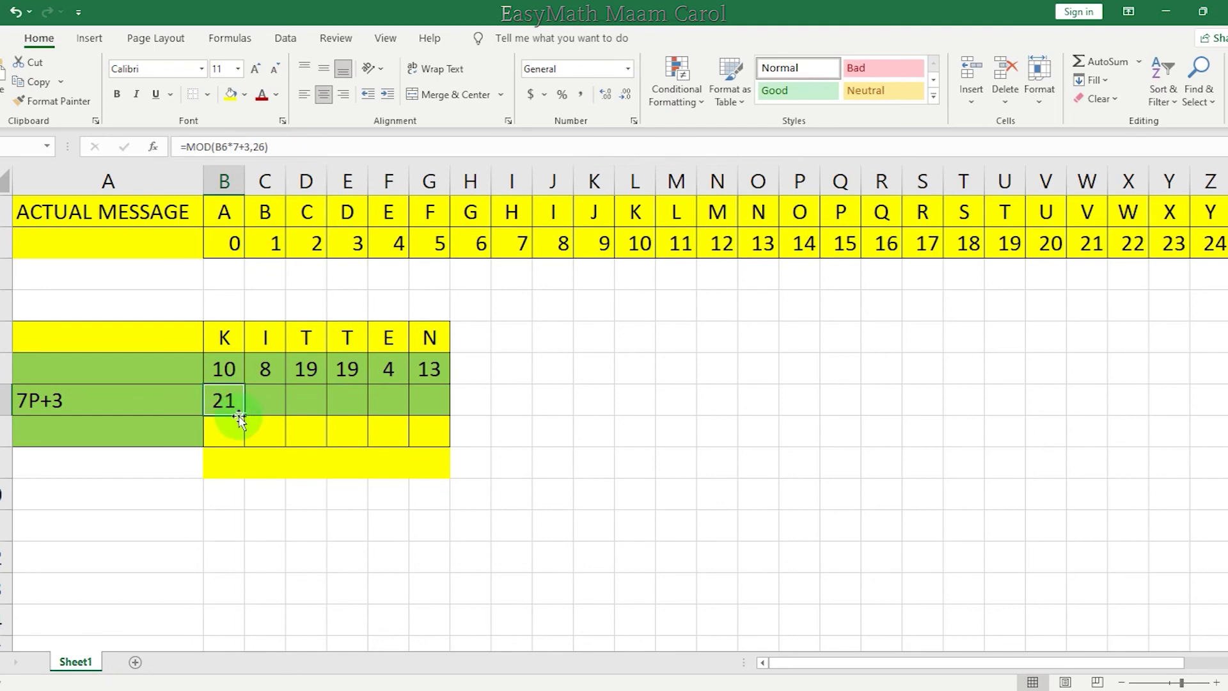
left_click_drag(244, 417, 442, 409)
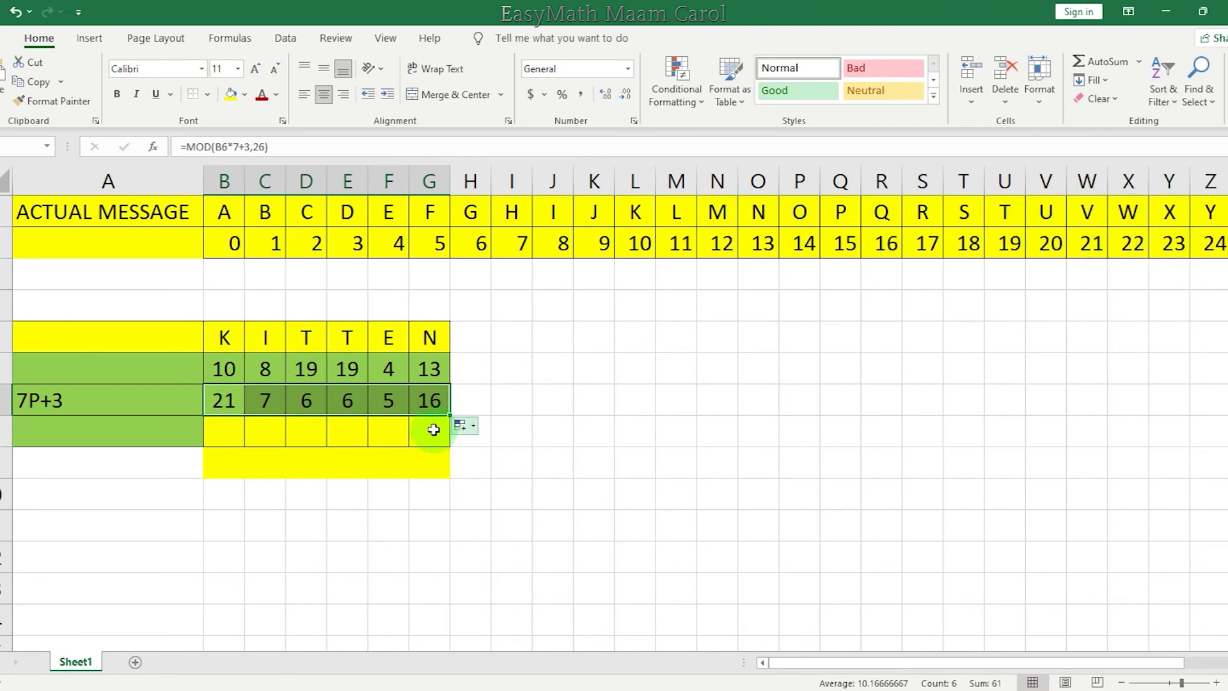
Step: Enter the cipher letters V, H, G, G, F and Q in B8:G8 beneath the encrypted codes
left_click(222, 435)
type("V")
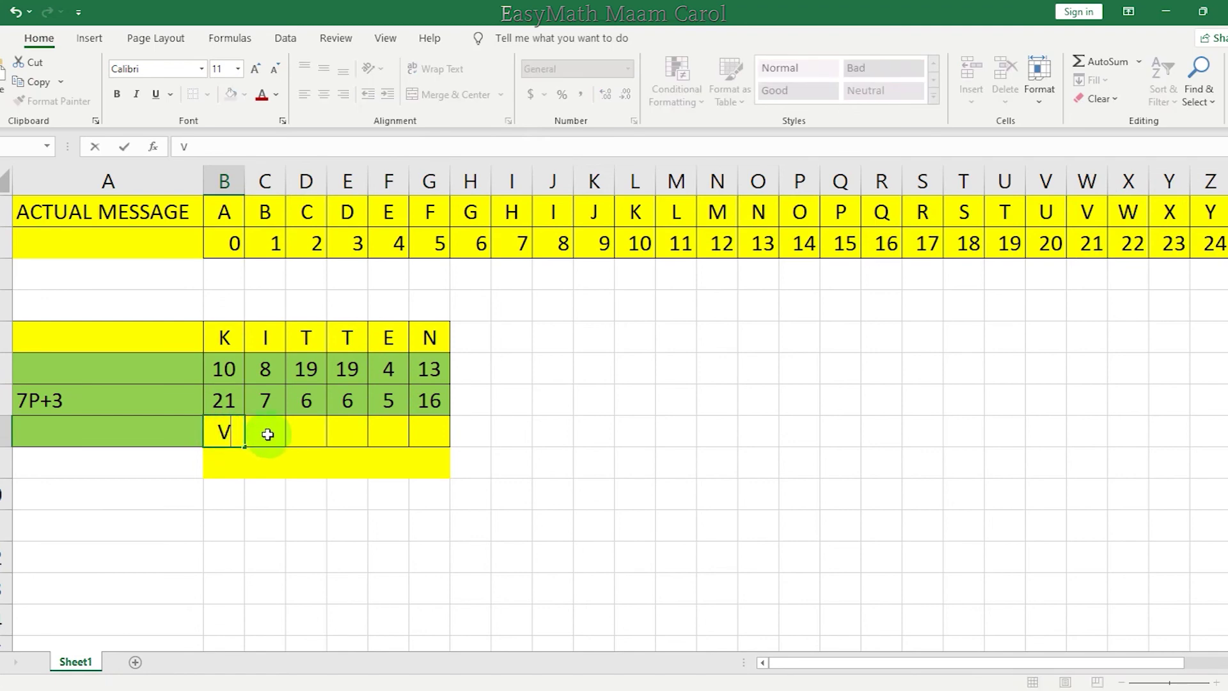
left_click(267, 435)
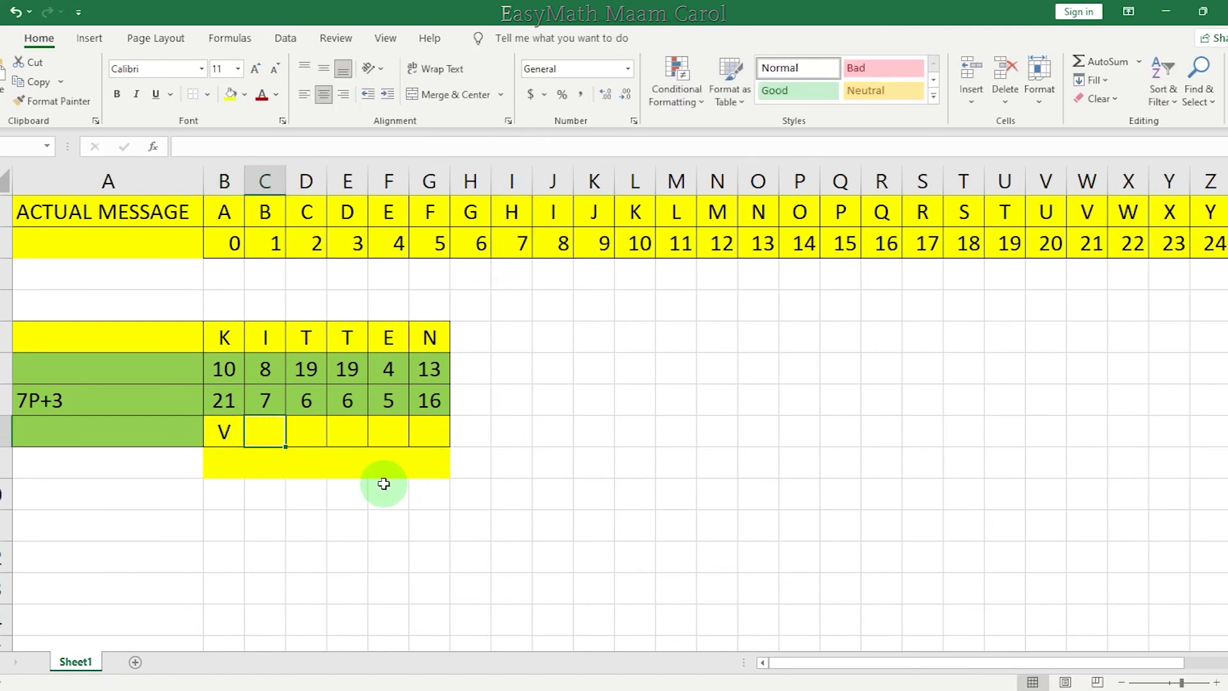
type("H")
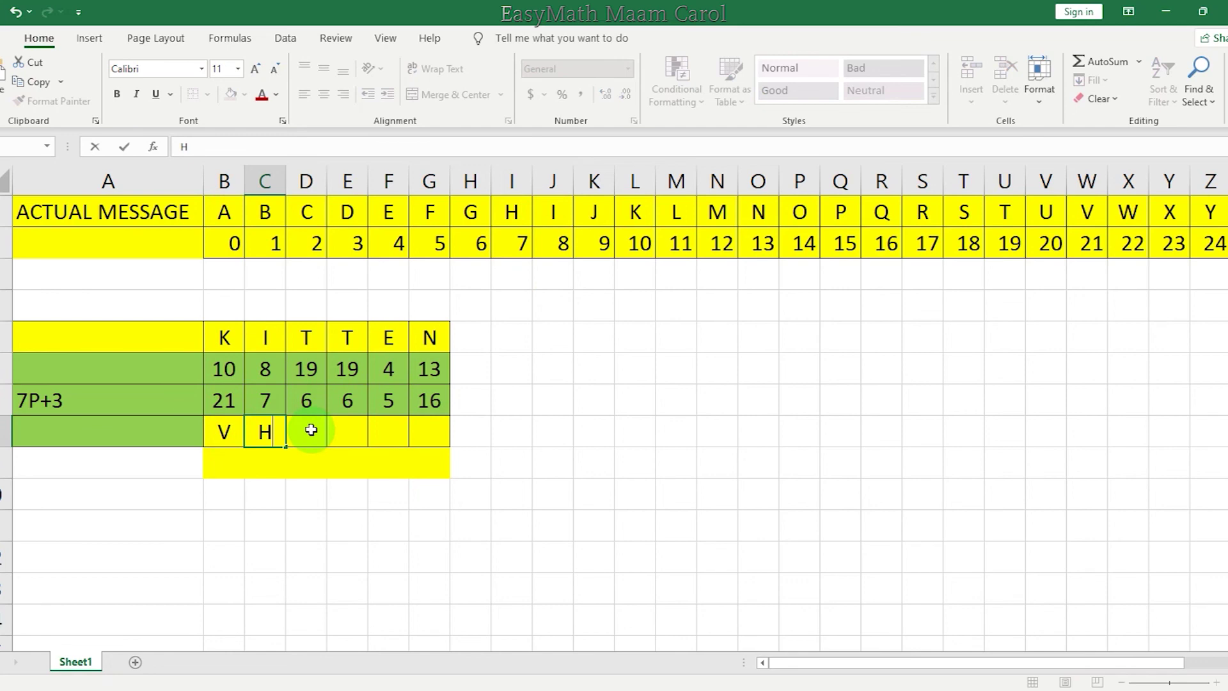
left_click(307, 426)
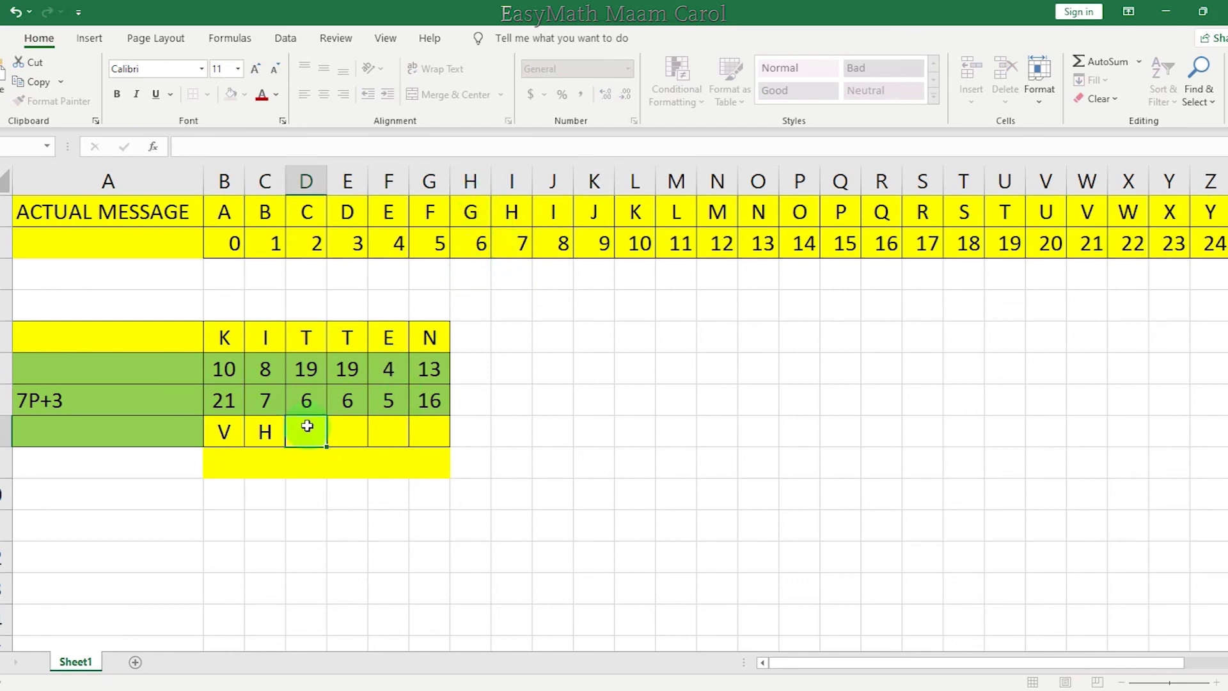
type("G")
left_click(352, 430)
type("G")
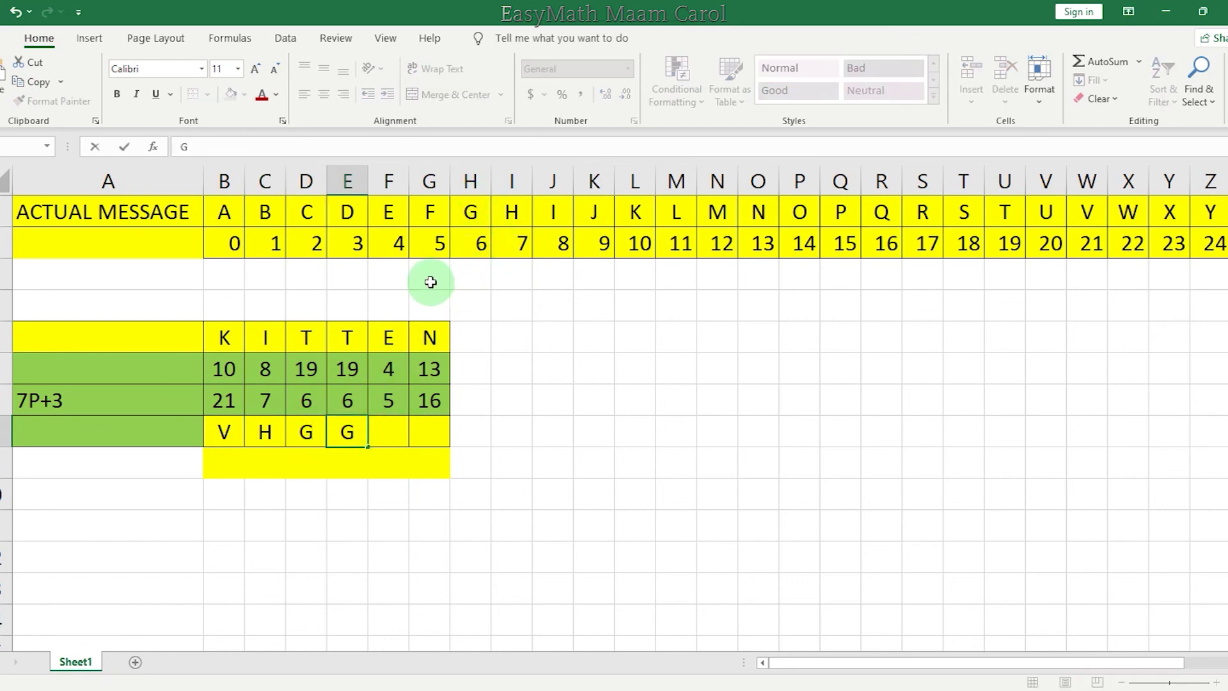
left_click(392, 435)
type("F")
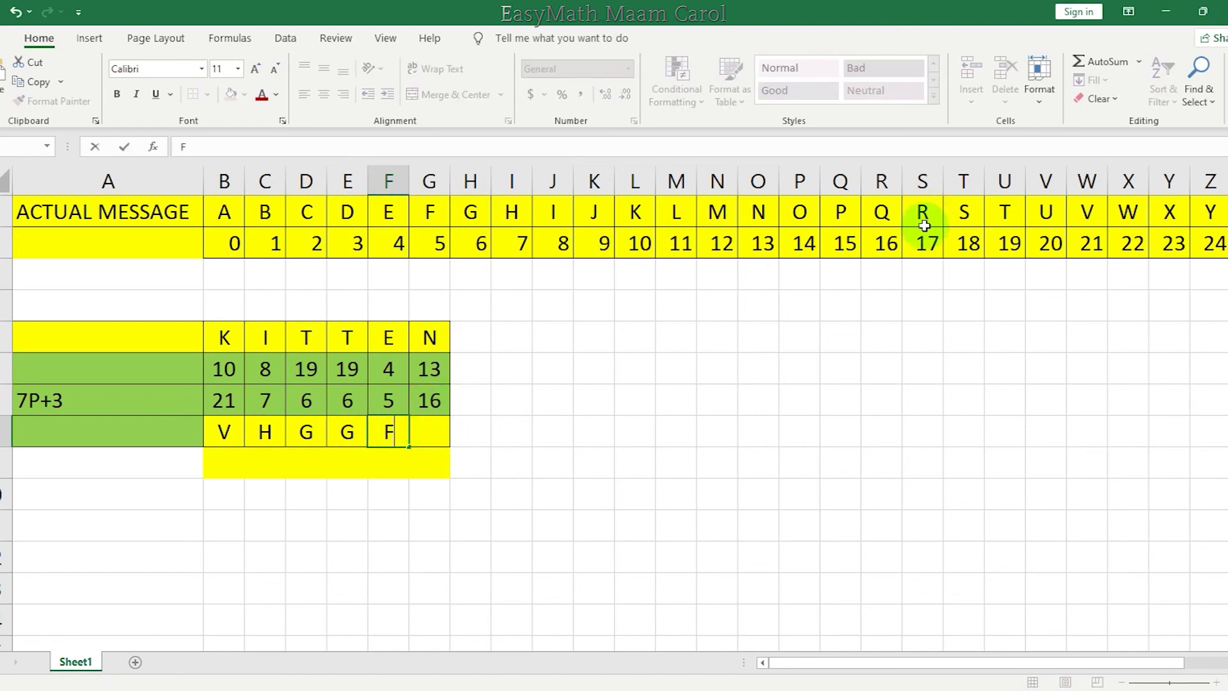
left_click(440, 432)
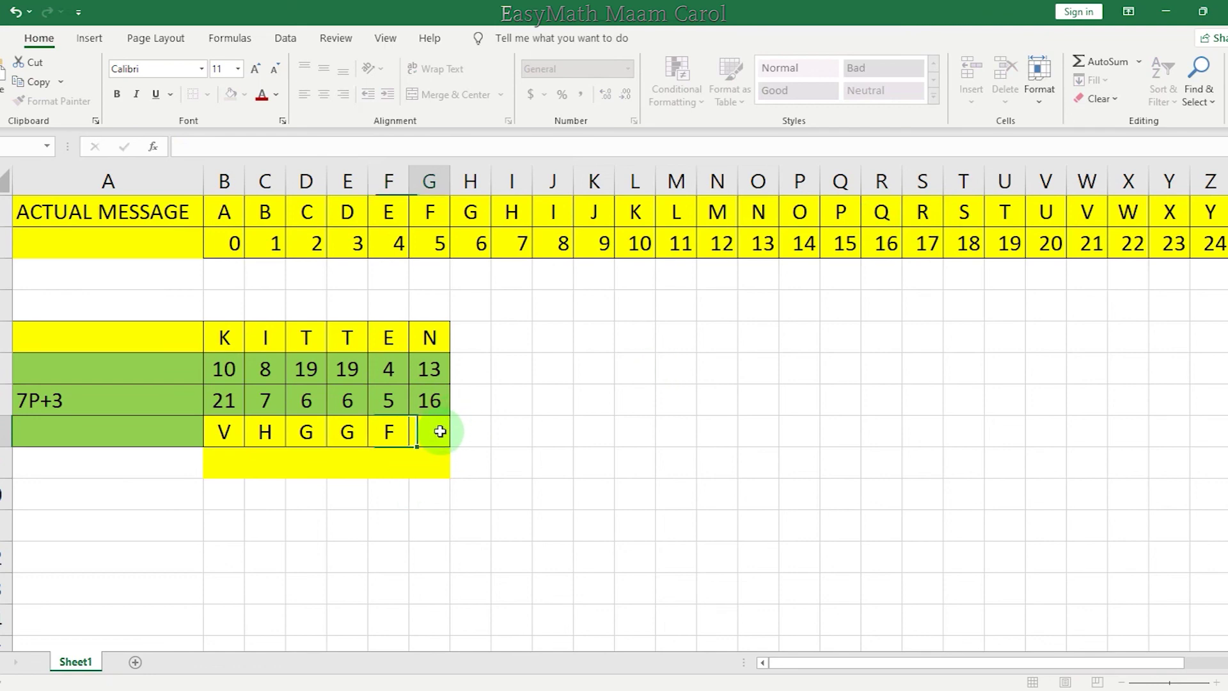
type("Q")
left_click(438, 521)
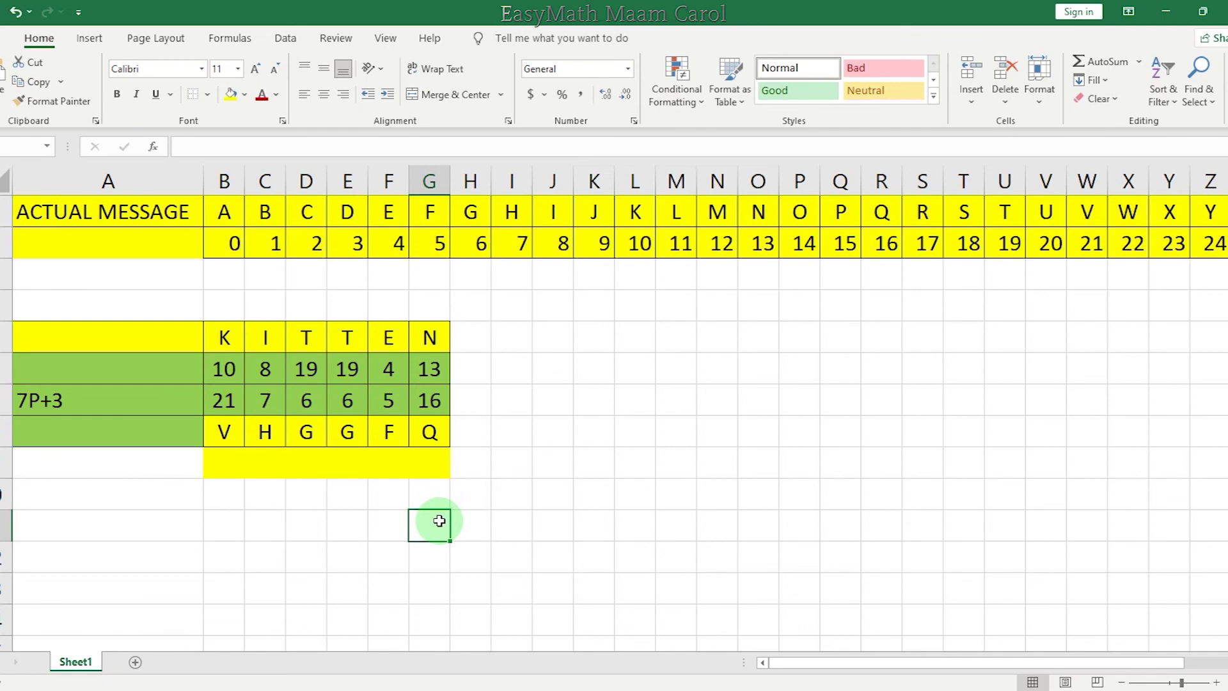
left_click_drag(223, 430, 423, 431)
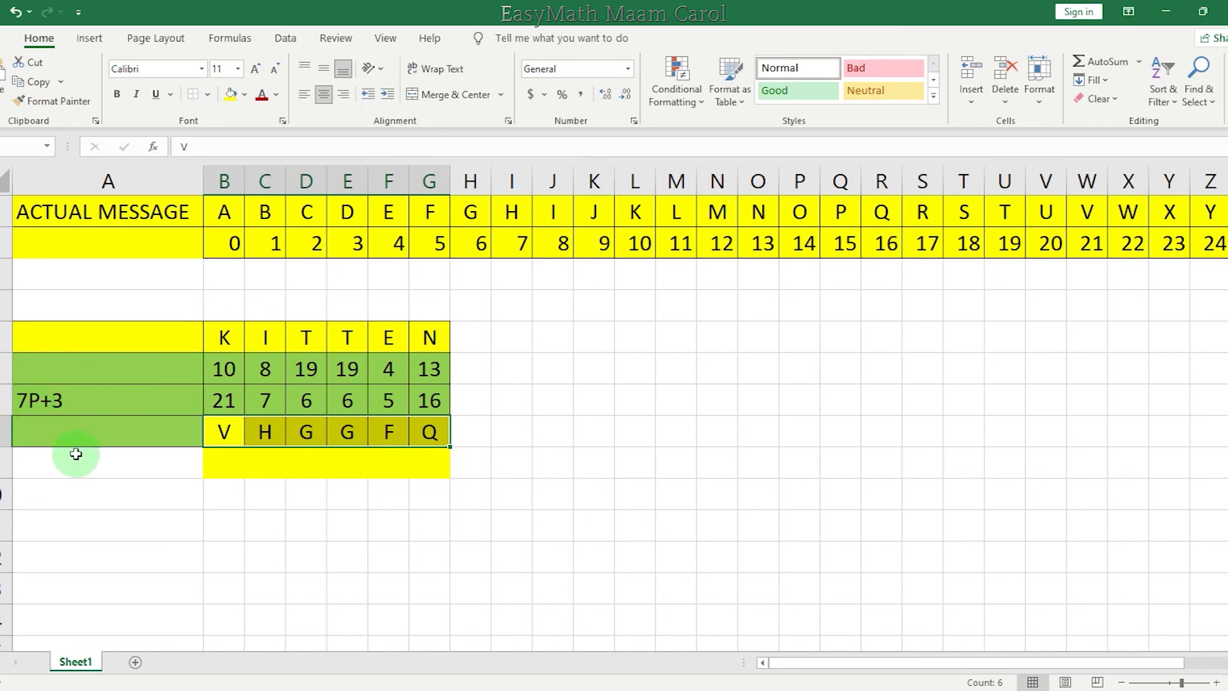
Step: Enter the expression (P-3) in cell A11 as the start of the decryption rule
left_click(100, 530)
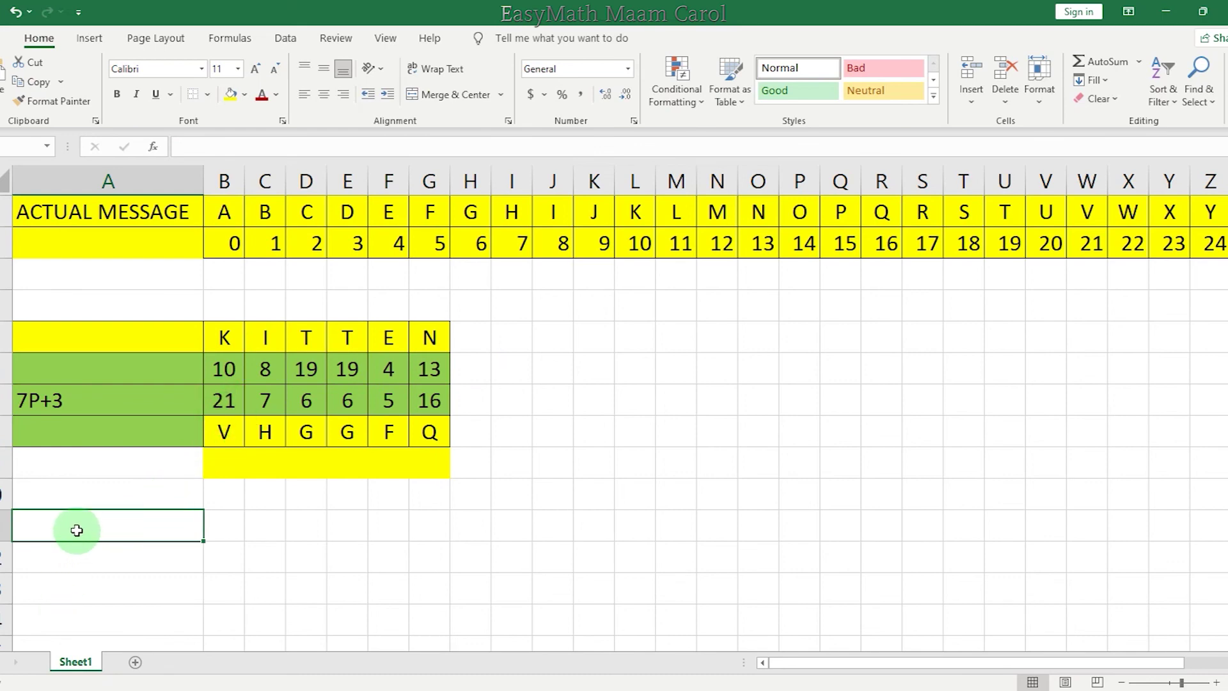
type("P-3")
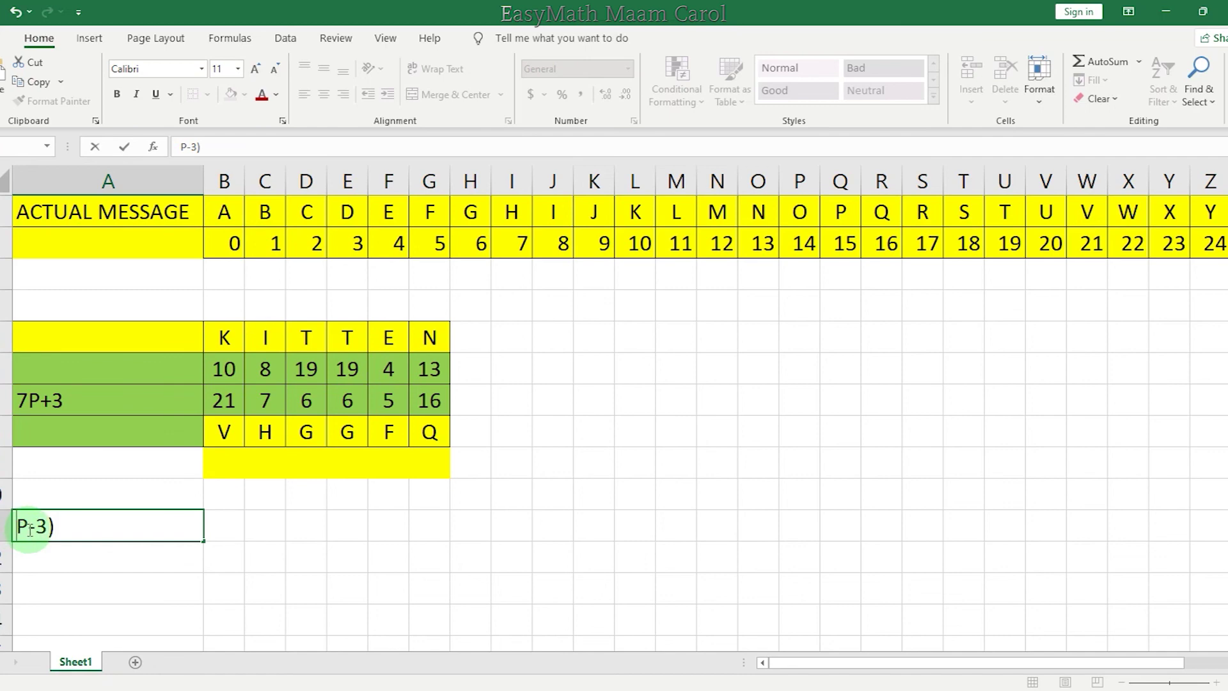
type("(")
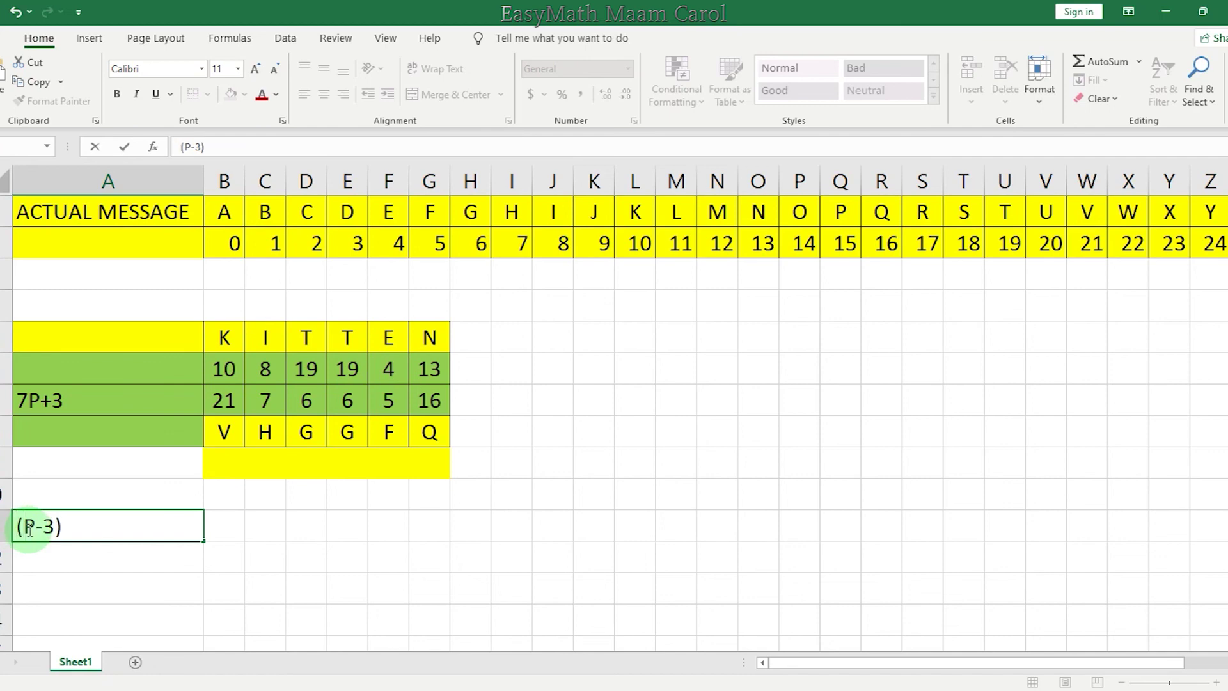